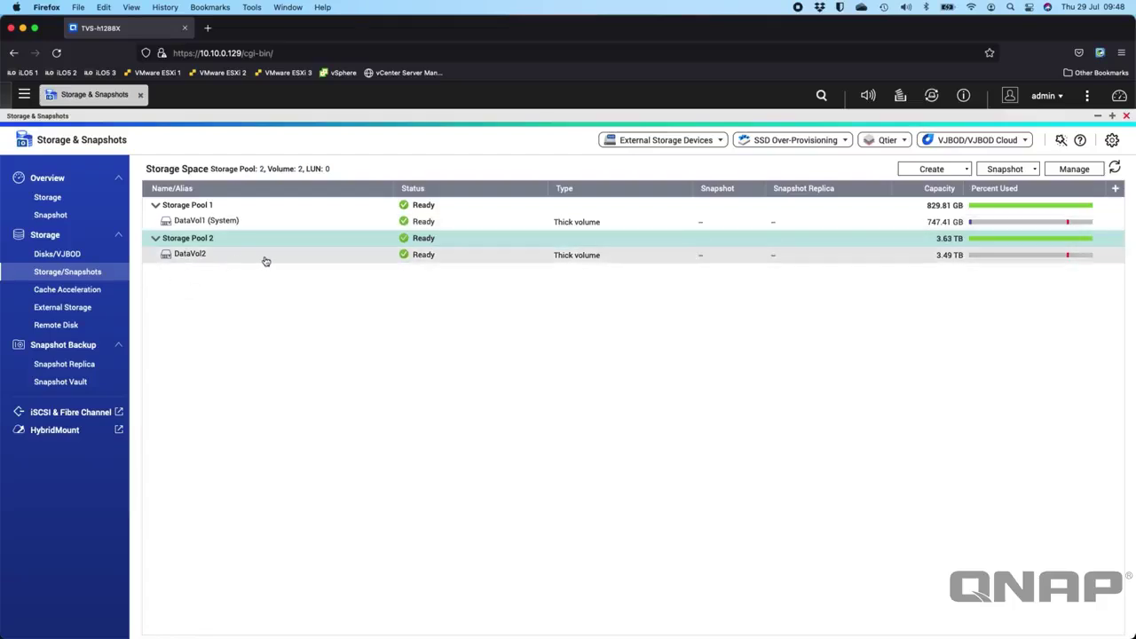
Start expanding Storage Pool 2 by adding new disks to an existing RAID group, choosing RAID Group 2.
{"action": "right_click", "coordinate": [350, 239]}
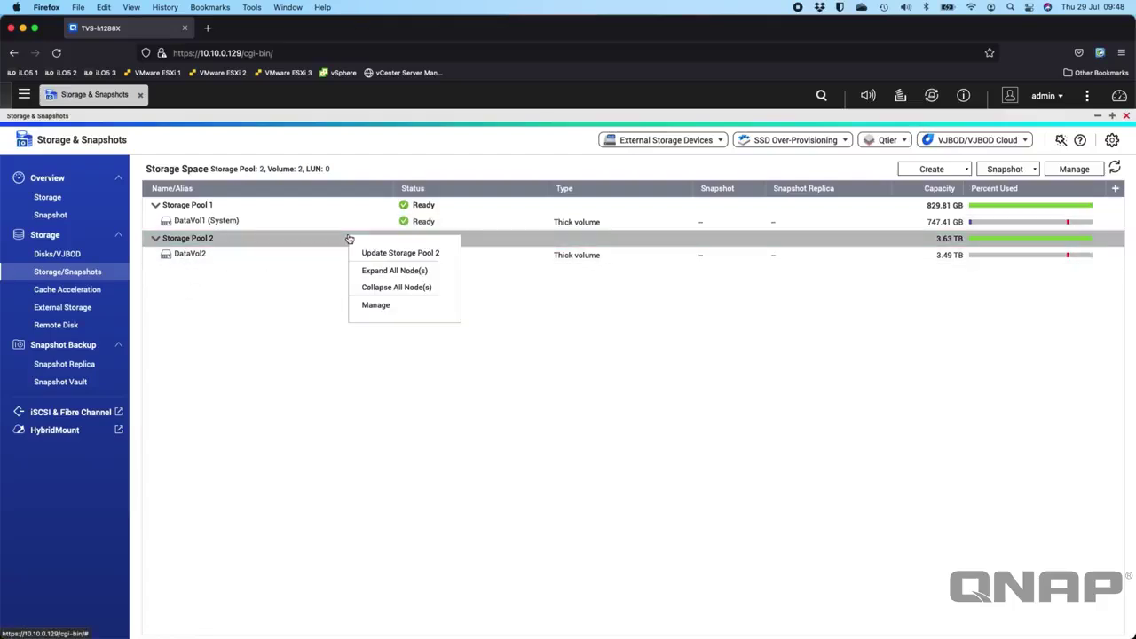
{"action": "left_click", "coordinate": [385, 306]}
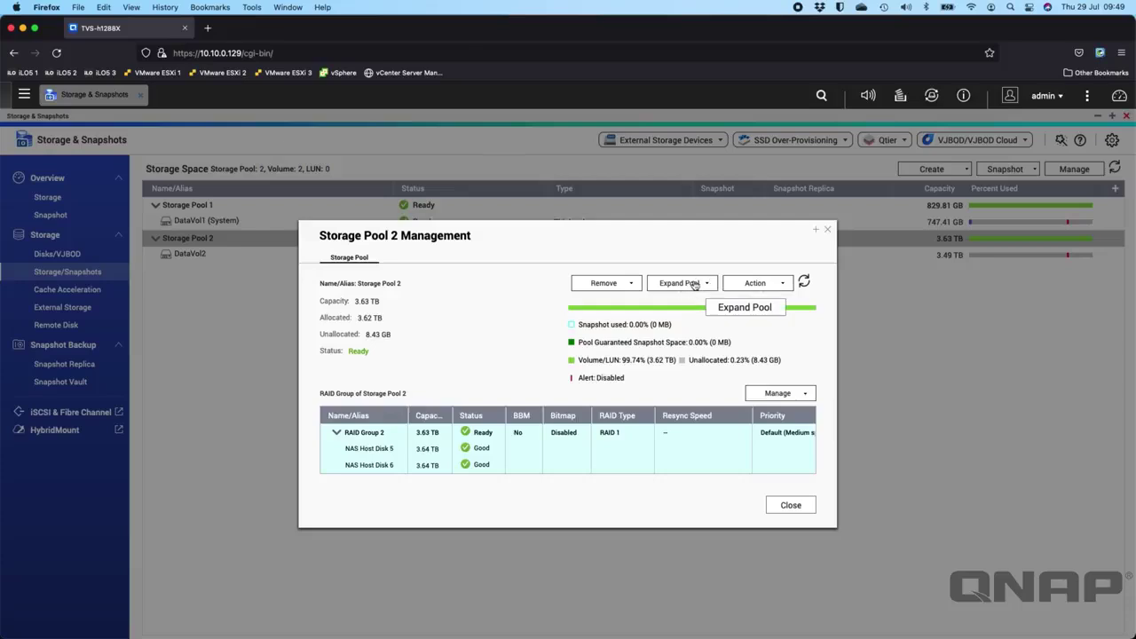
{"action": "left_click", "coordinate": [695, 285]}
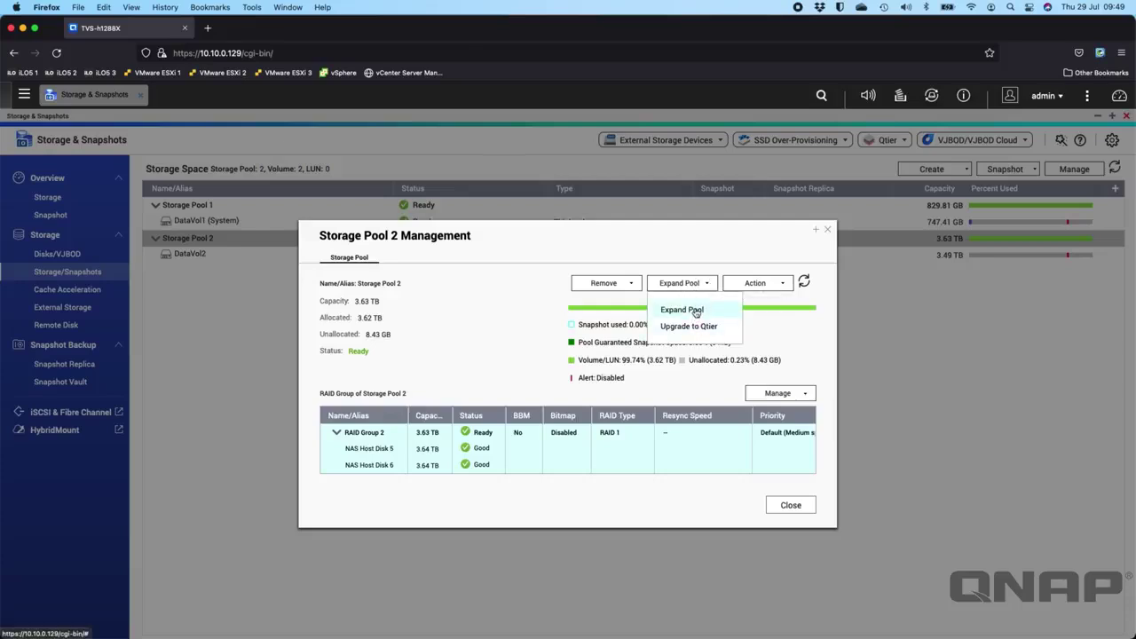
{"action": "left_click", "coordinate": [695, 310]}
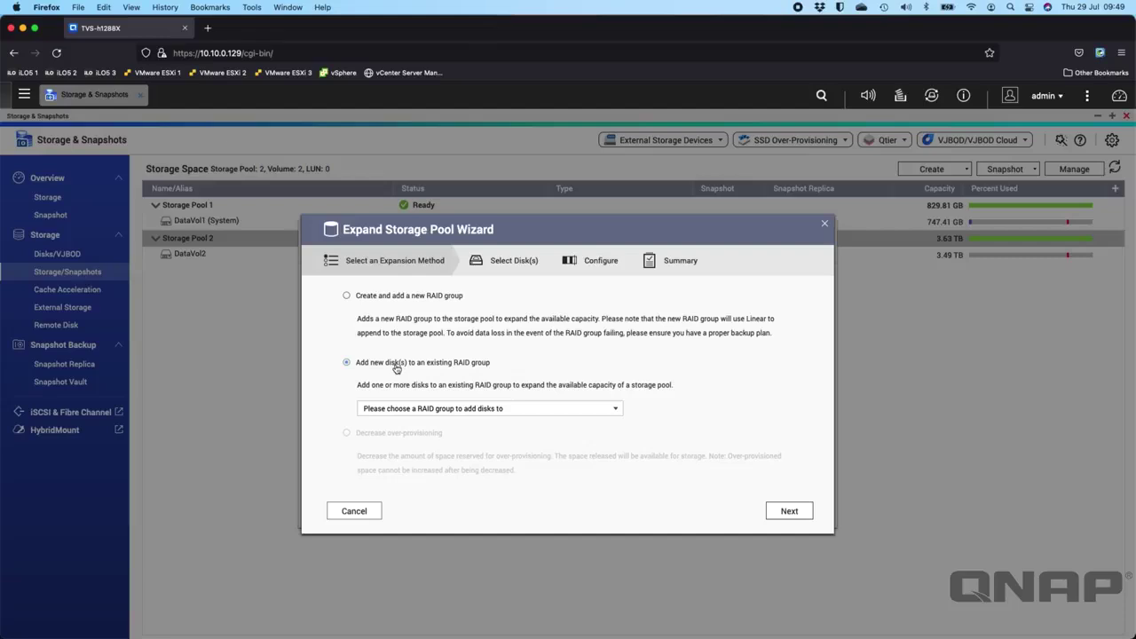
{"action": "left_click", "coordinate": [550, 410]}
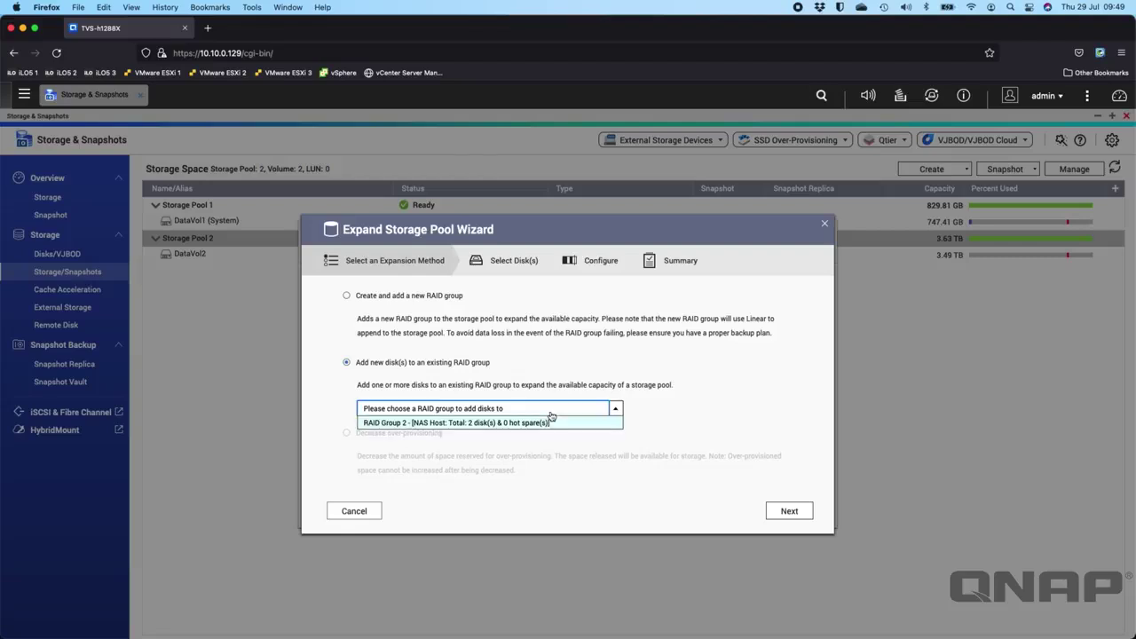
{"action": "left_click", "coordinate": [478, 424]}
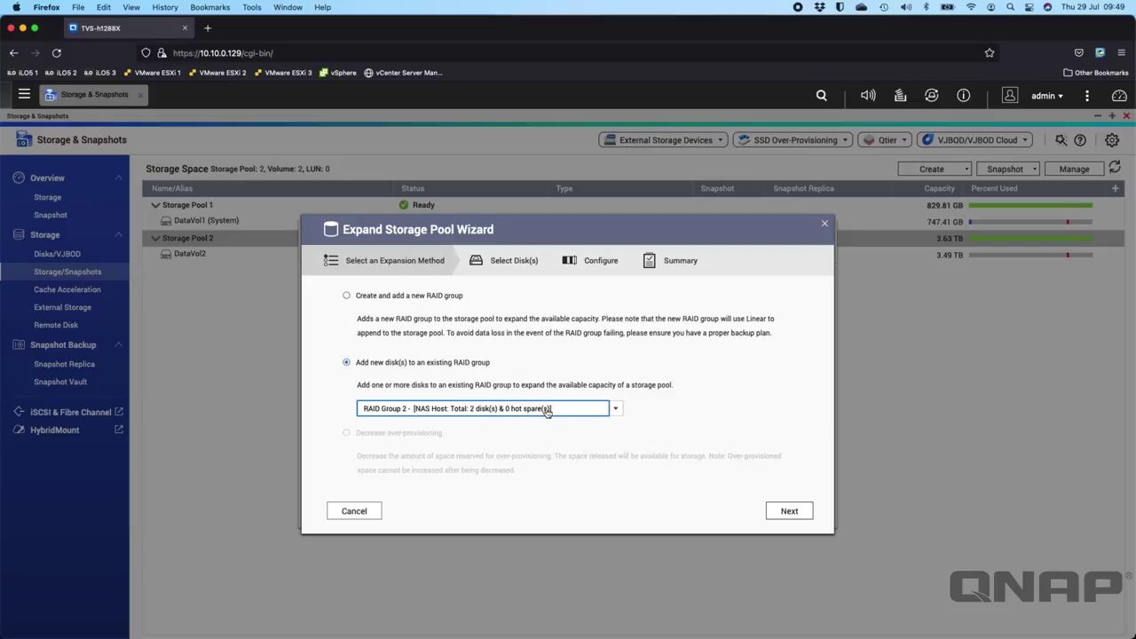
{"action": "left_click", "coordinate": [793, 512]}
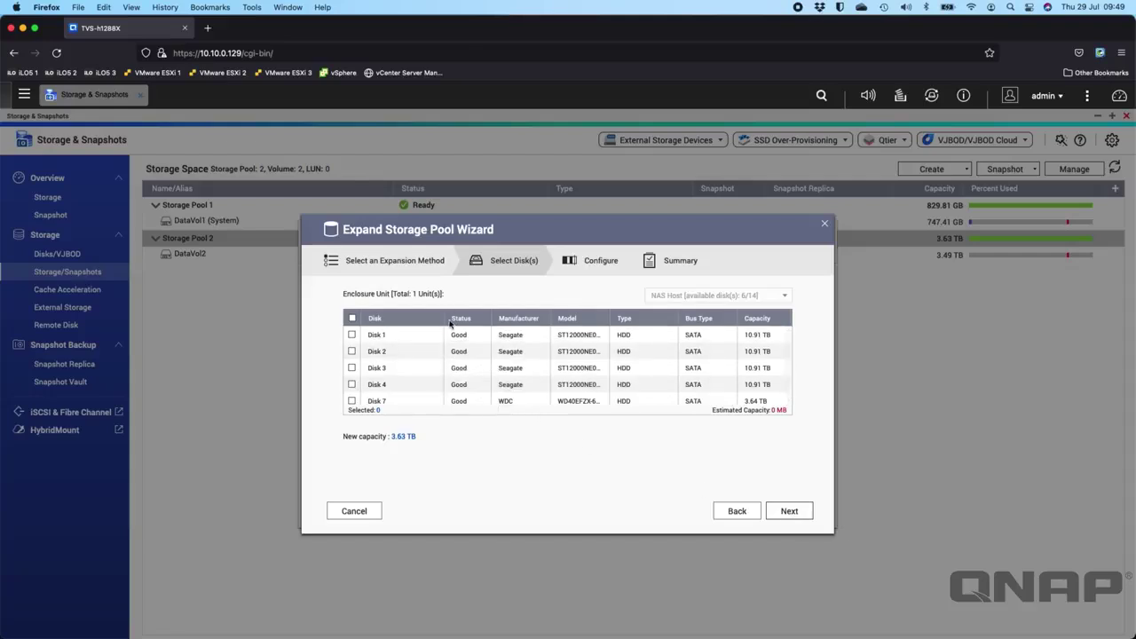
Add Disk 7 to the RAID group, start the pool expansion accepting data erasure, and close the pool's management window.
{"action": "scroll", "coordinate": [667, 346], "scroll_direction": "down", "scroll_amount": 2}
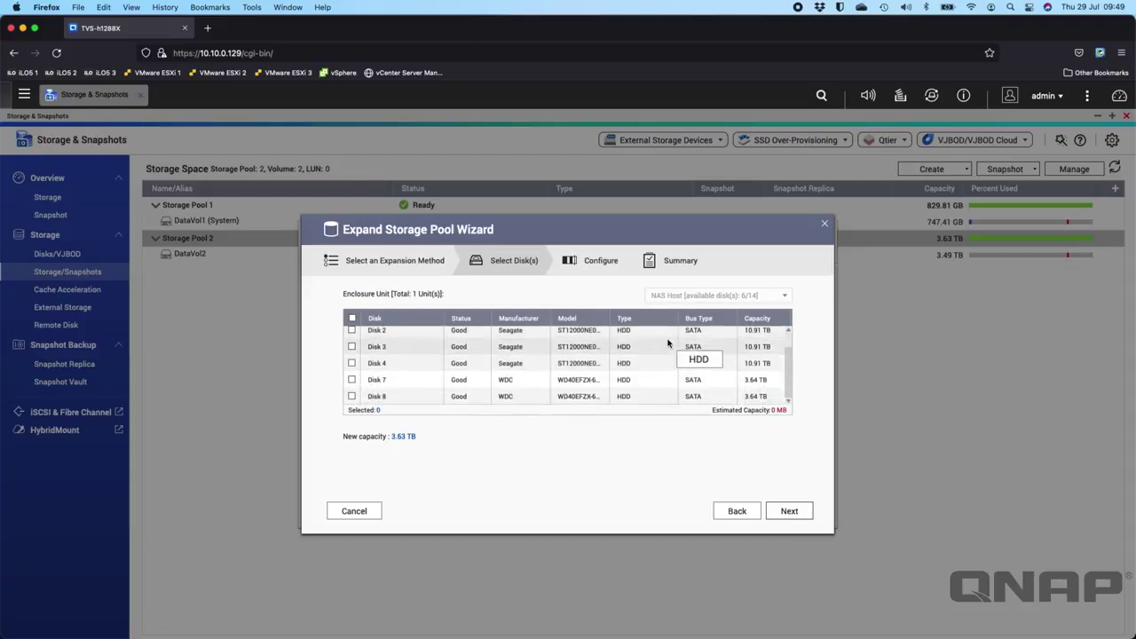
{"action": "scroll", "coordinate": [748, 402], "scroll_direction": "down", "scroll_amount": 2}
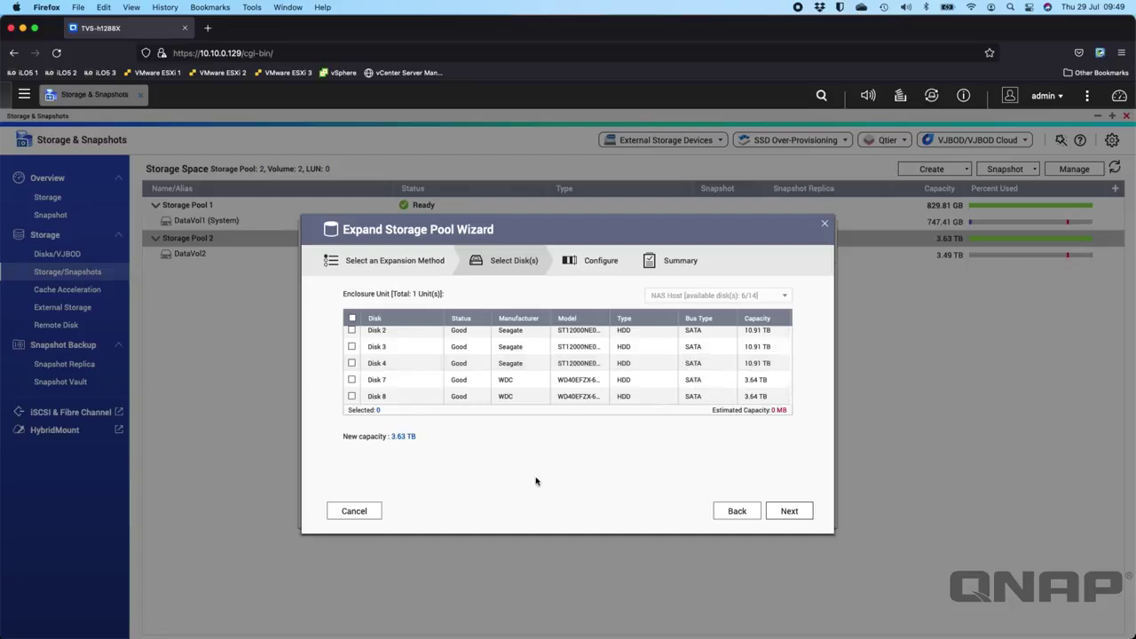
{"action": "left_click", "coordinate": [351, 381]}
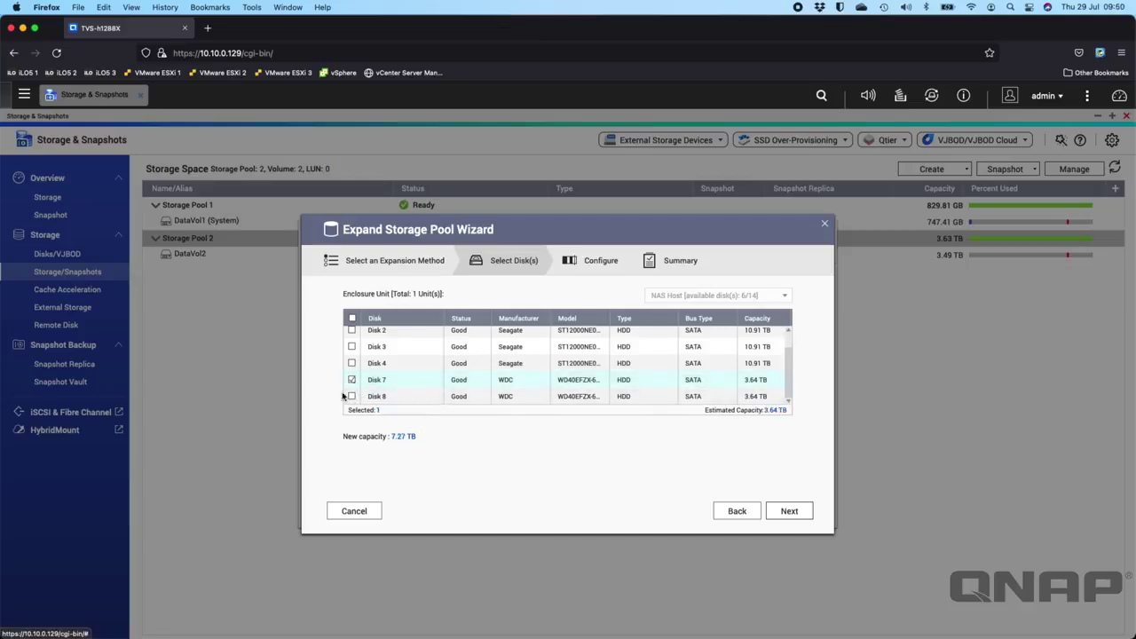
{"action": "left_click", "coordinate": [790, 512]}
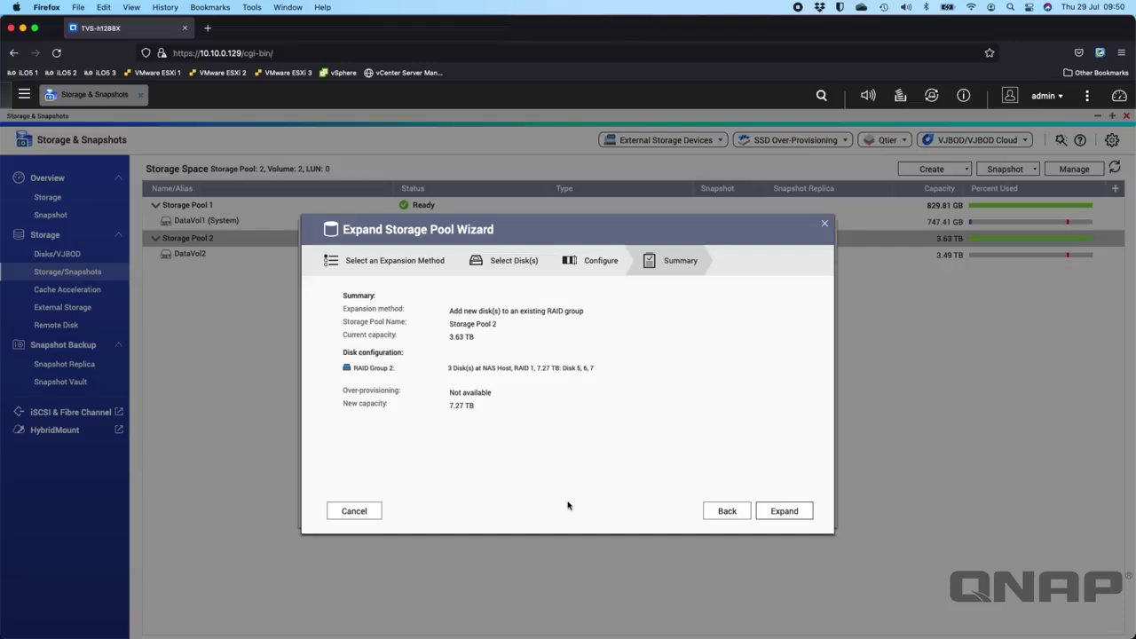
{"action": "left_click", "coordinate": [788, 511]}
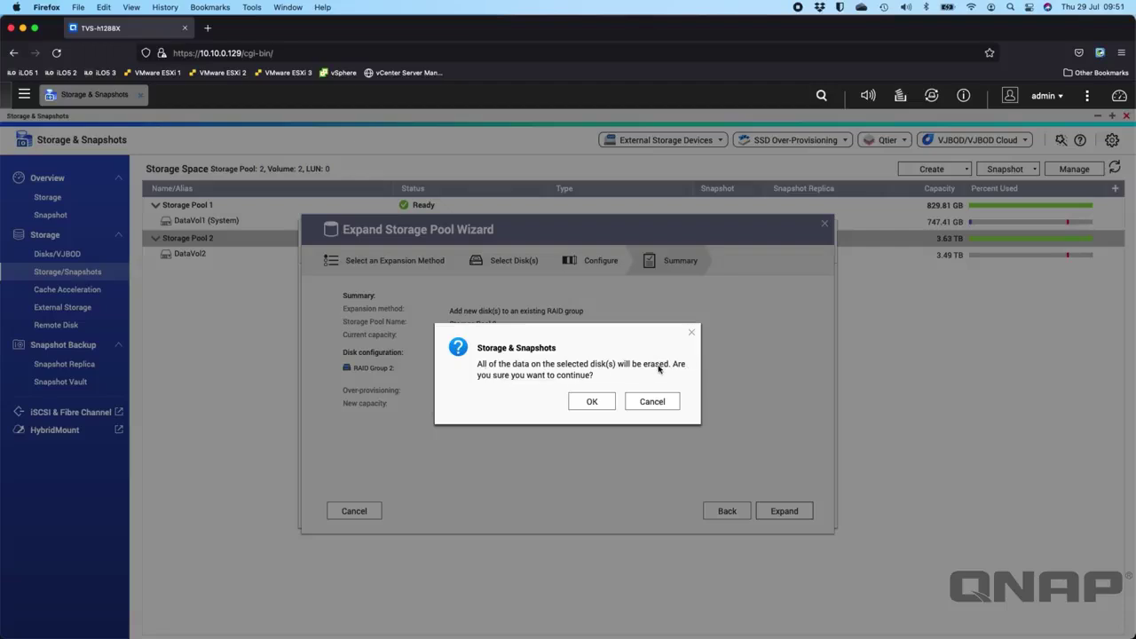
{"action": "left_click", "coordinate": [585, 404]}
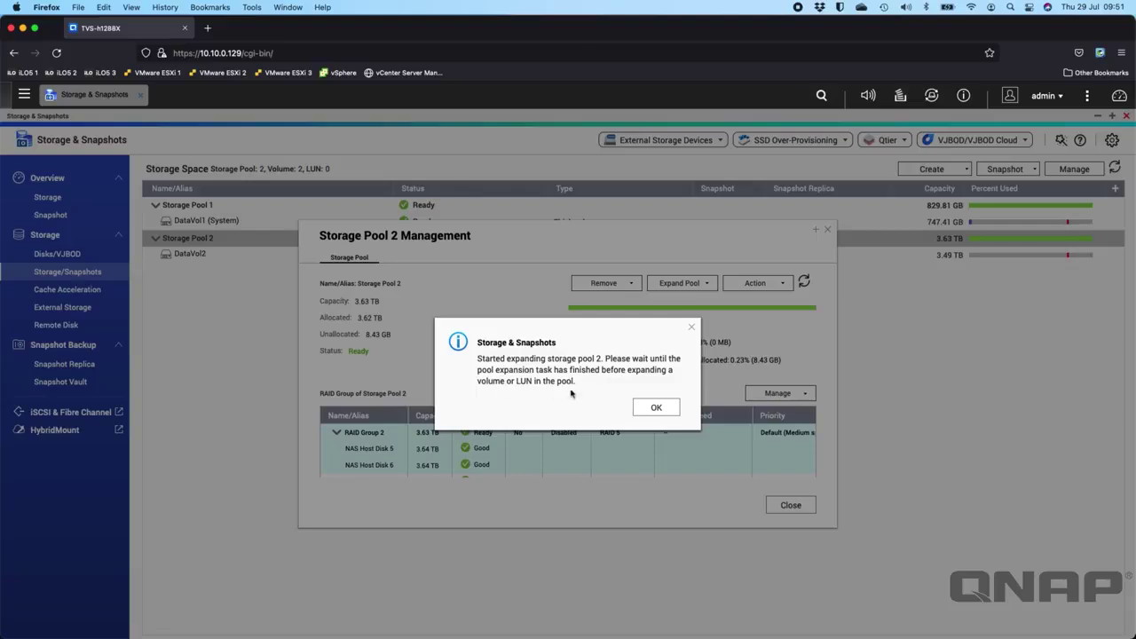
{"action": "left_click", "coordinate": [652, 409]}
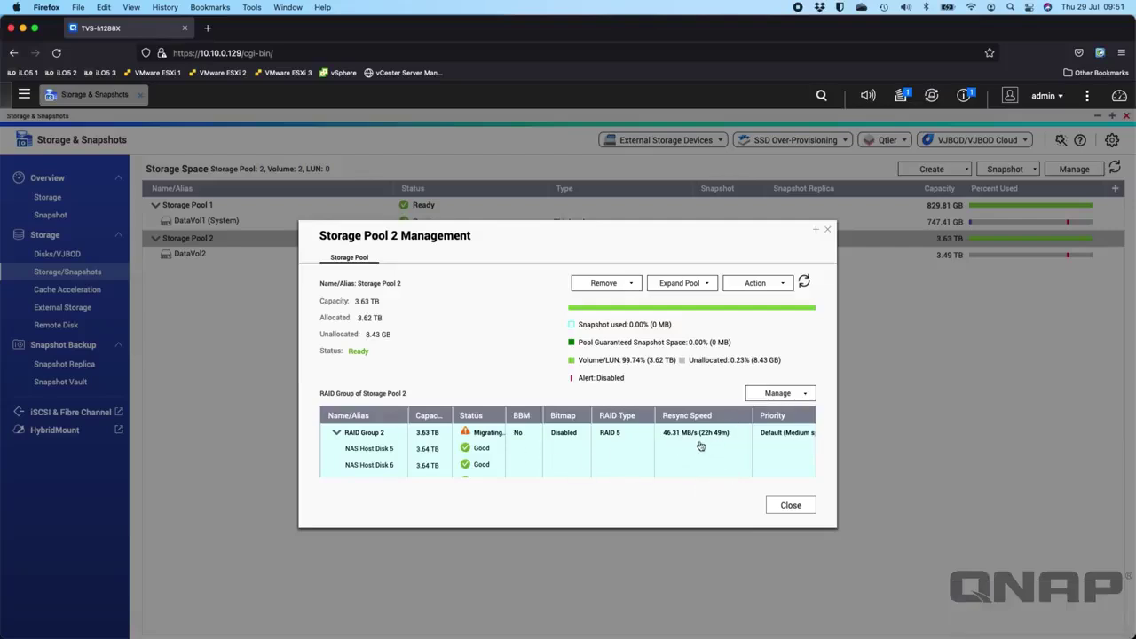
{"action": "scroll", "coordinate": [493, 444], "scroll_direction": "down", "scroll_amount": 1}
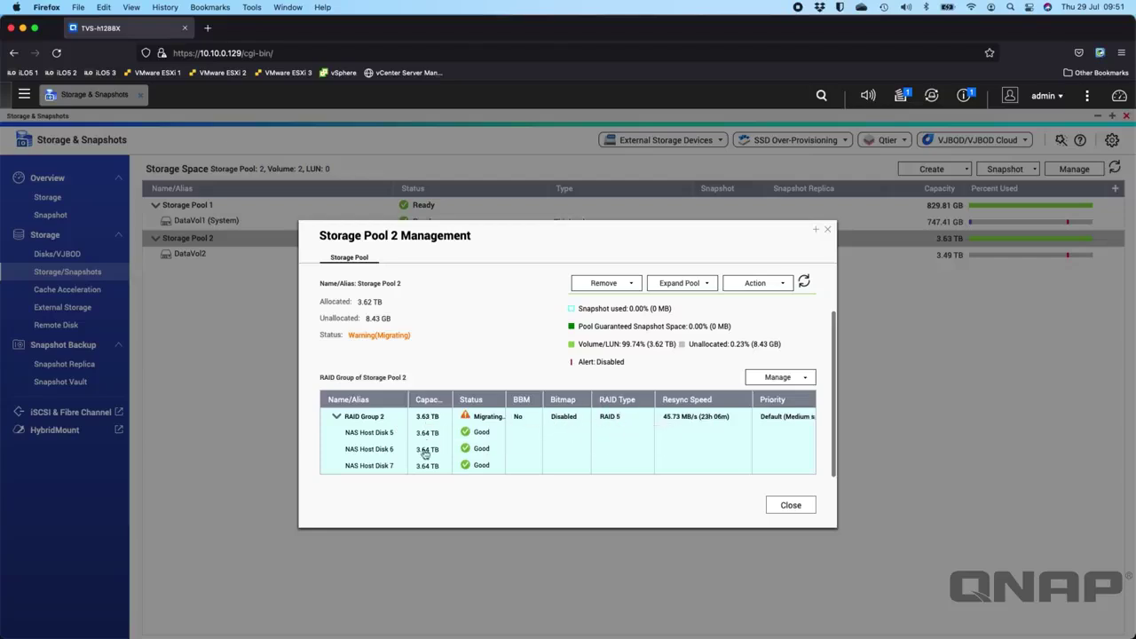
{"action": "left_click", "coordinate": [788, 505]}
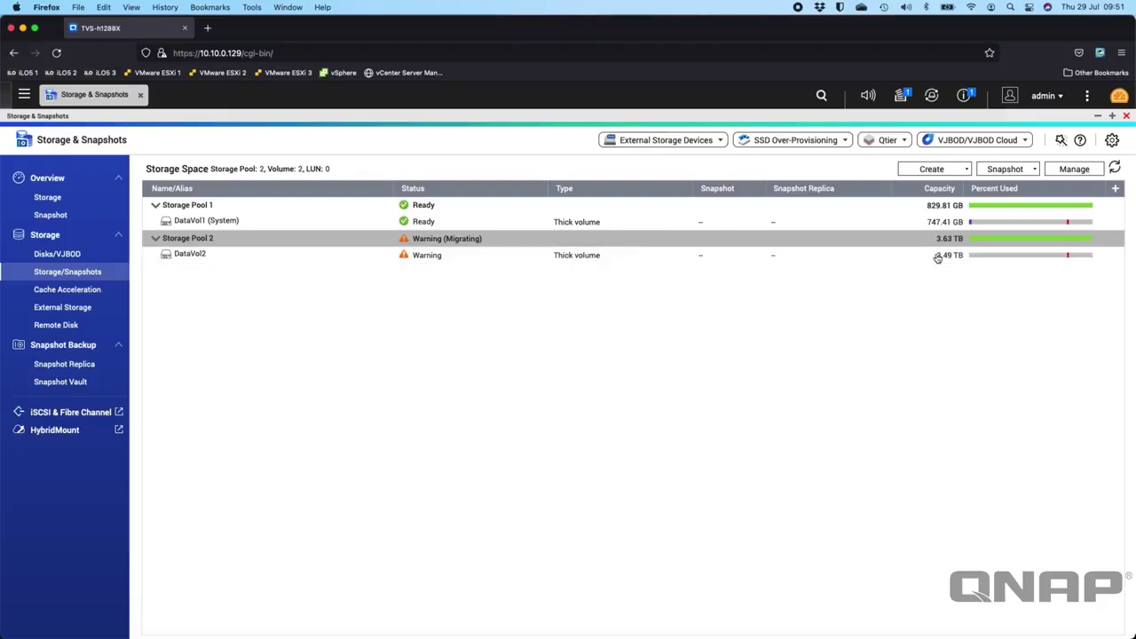
Examine the resize options and capacity limits of DataVol2, leaving without resizing the volume.
{"action": "mouse_move", "coordinate": [948, 259]}
{"action": "left_click", "coordinate": [798, 257]}
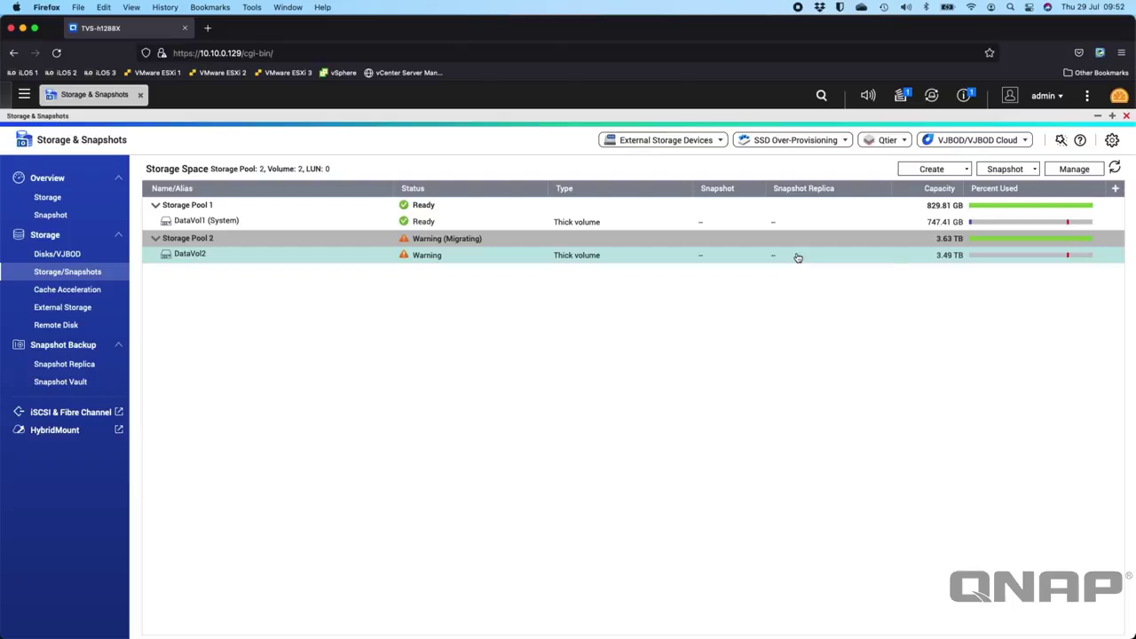
{"action": "right_click", "coordinate": [715, 257]}
{"action": "left_click", "coordinate": [754, 375]}
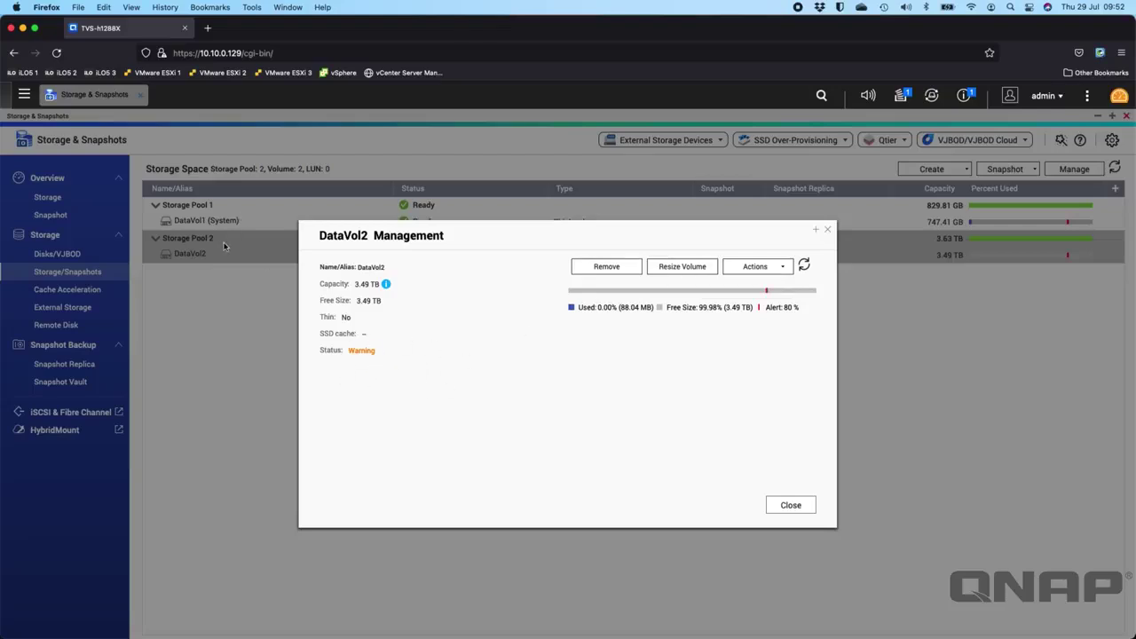
{"action": "left_click", "coordinate": [673, 268]}
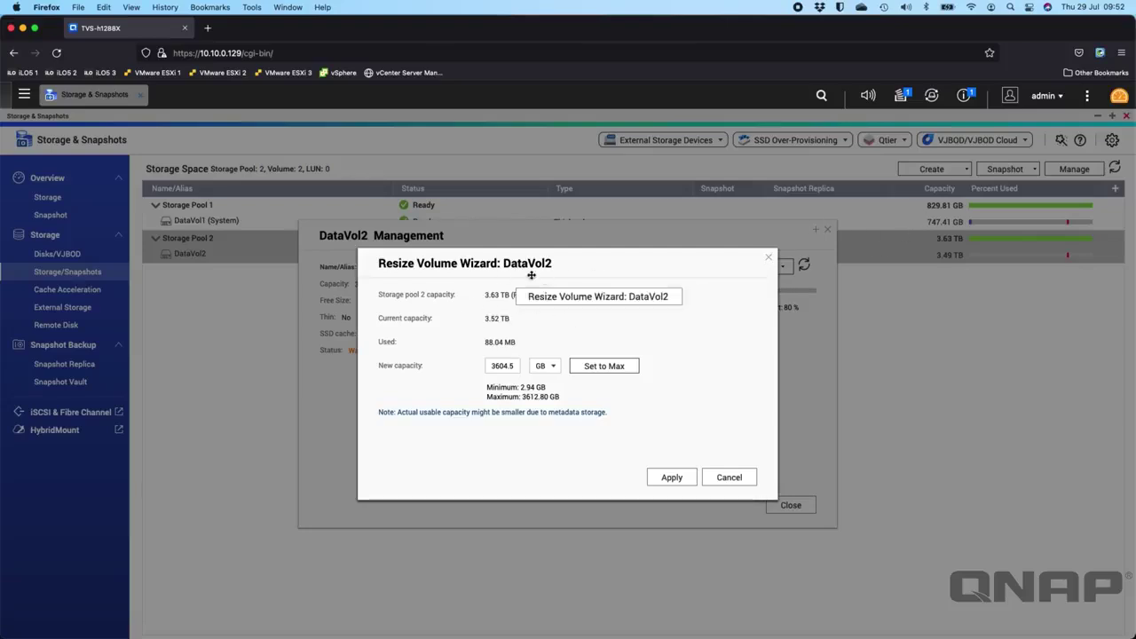
{"action": "left_click", "coordinate": [729, 477]}
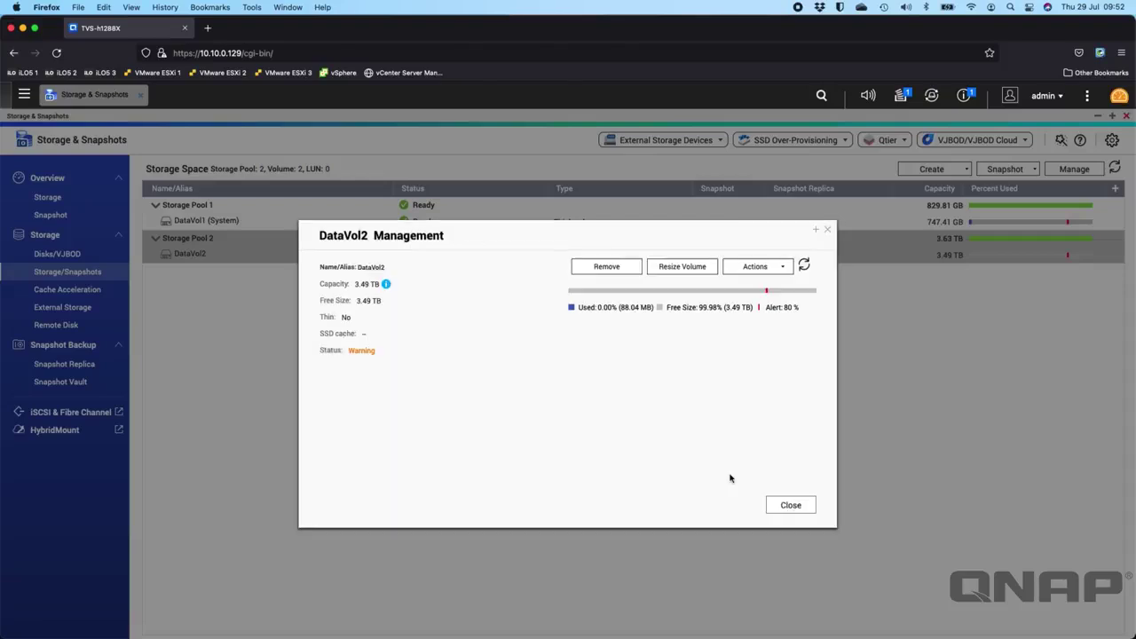
{"action": "left_click", "coordinate": [791, 505]}
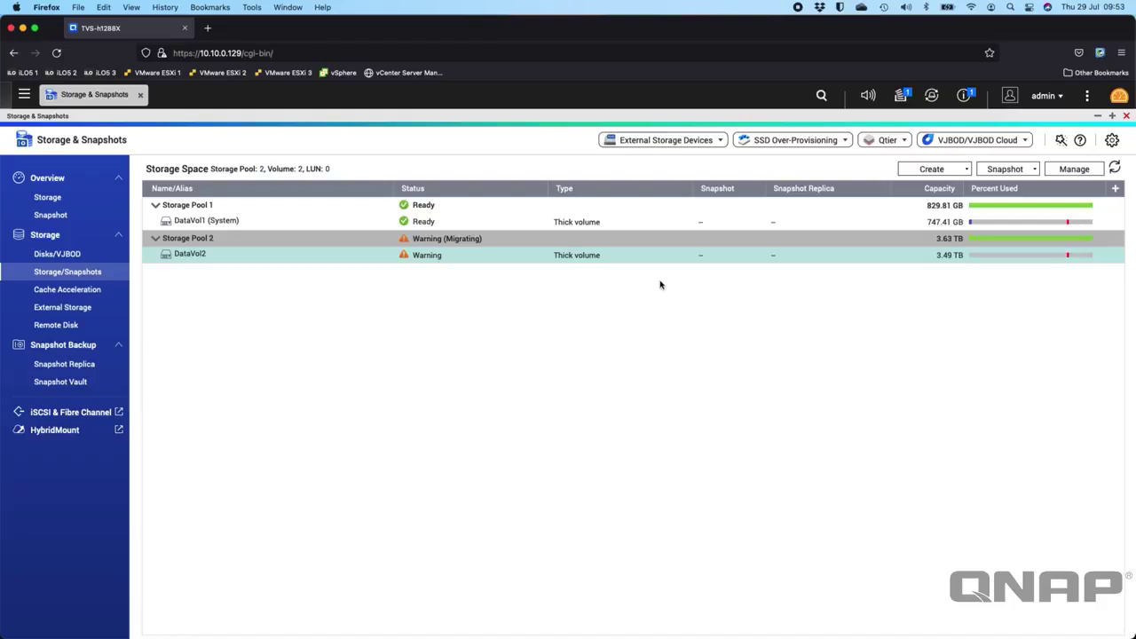
Check the RAID migration's background task, and set Storage Pool 2's RAID Group 2 resync priority to Resync First (High speed).
{"action": "left_click", "coordinate": [901, 98]}
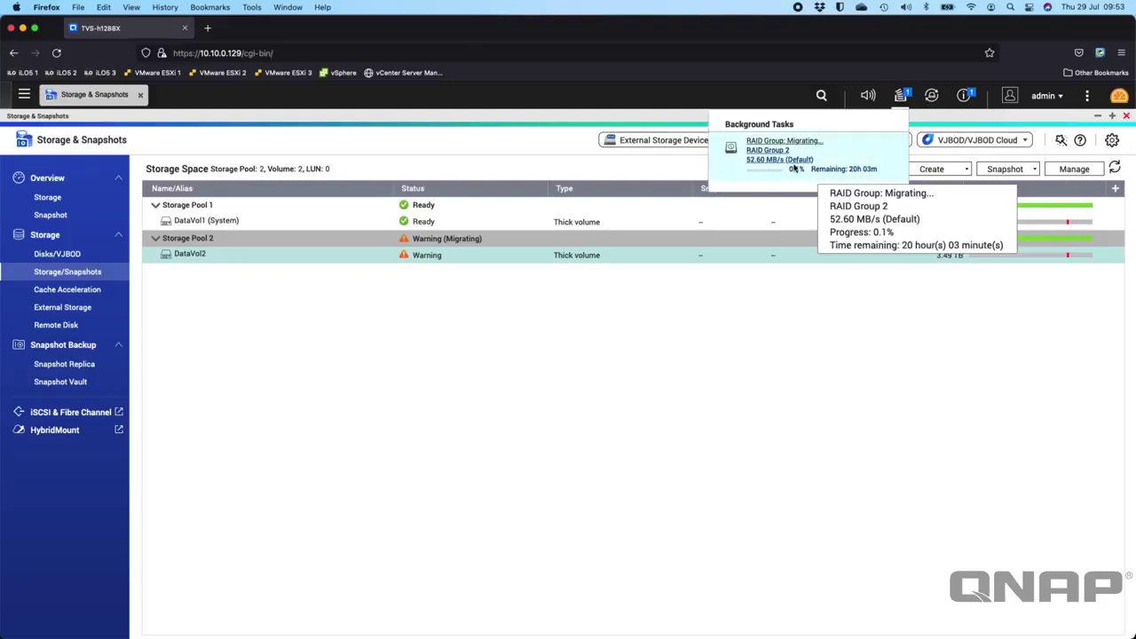
{"action": "left_click", "coordinate": [723, 337]}
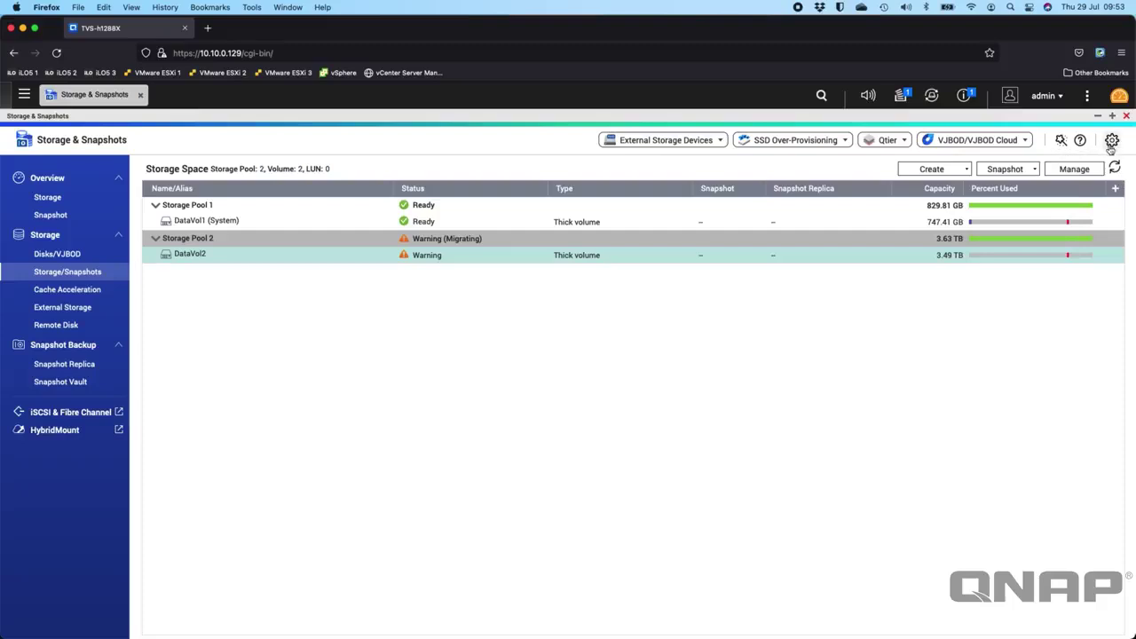
{"action": "left_click", "coordinate": [1112, 140]}
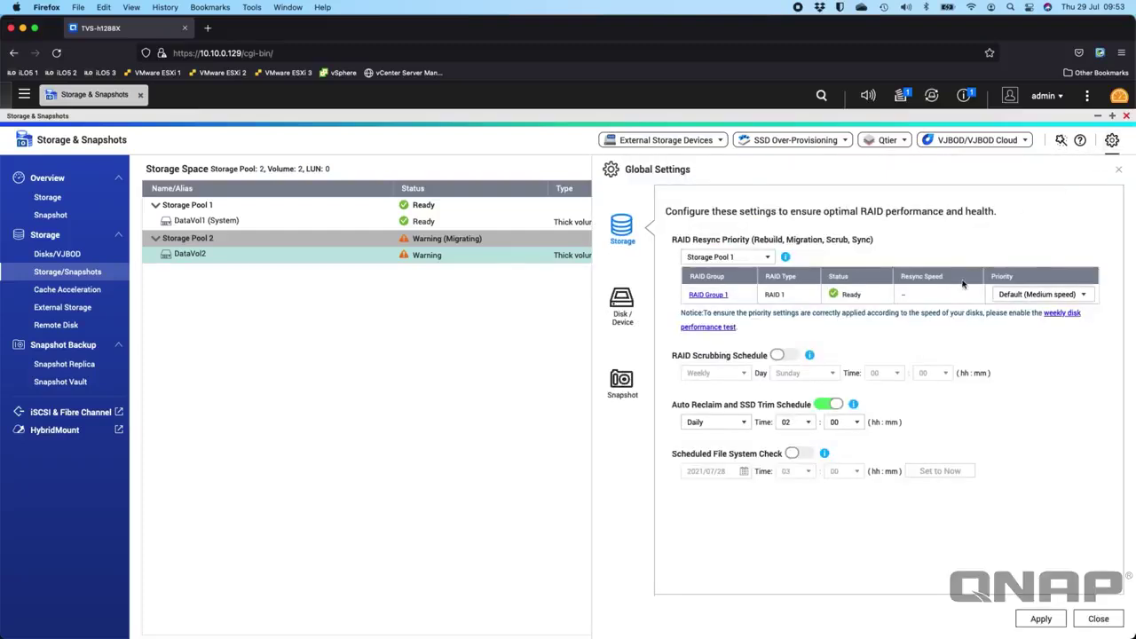
{"action": "left_click", "coordinate": [726, 257]}
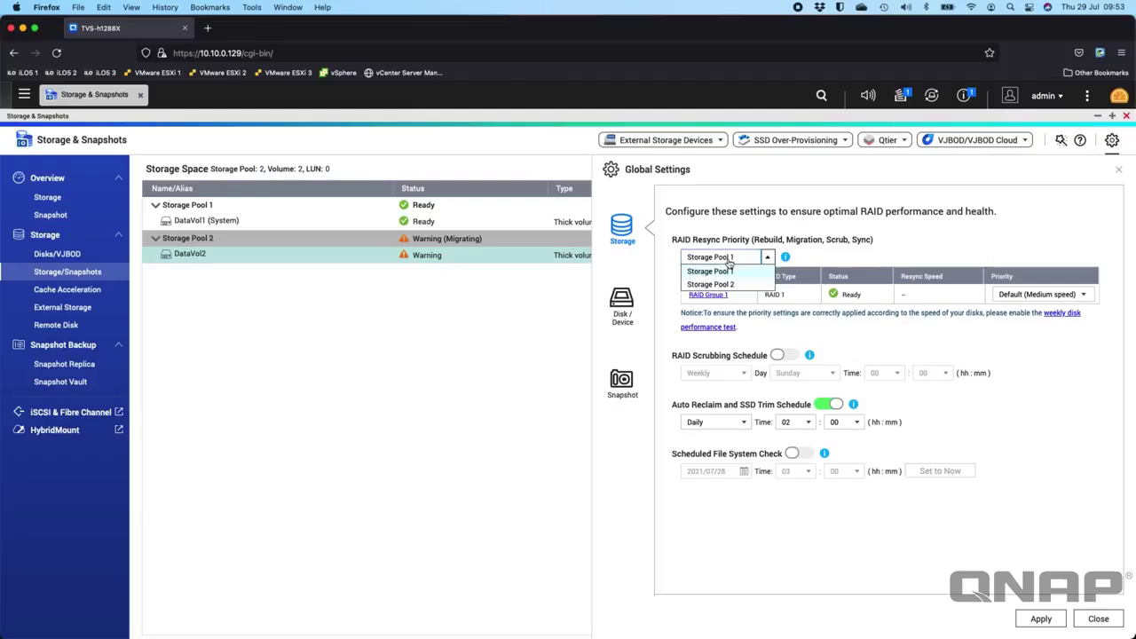
{"action": "left_click", "coordinate": [723, 285]}
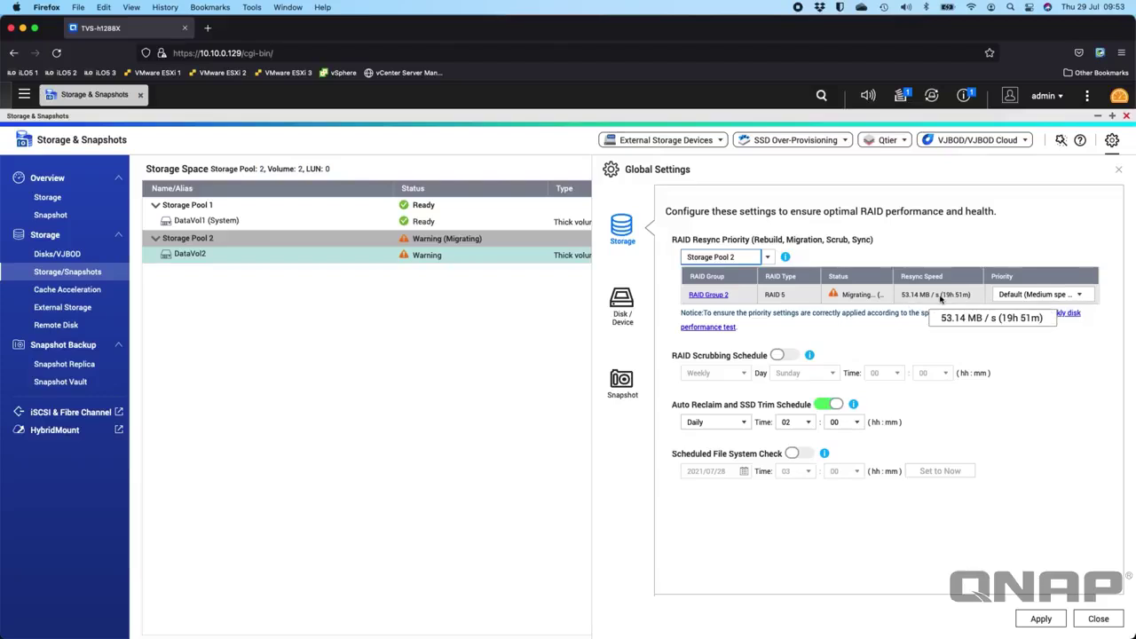
{"action": "left_click", "coordinate": [1057, 294]}
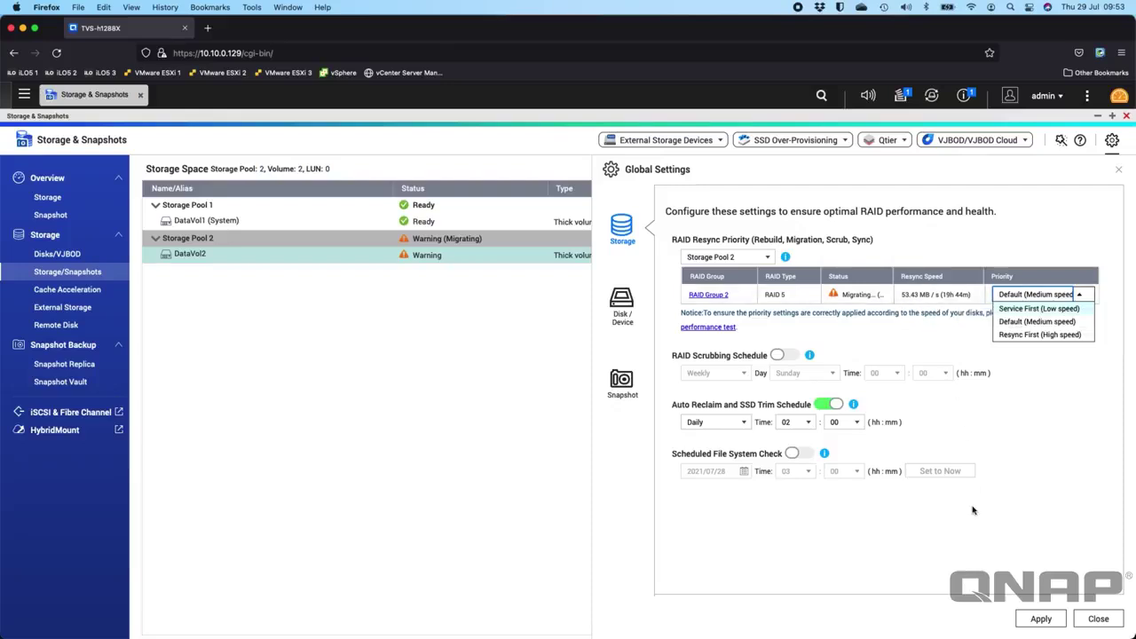
{"action": "left_click", "coordinate": [1073, 335]}
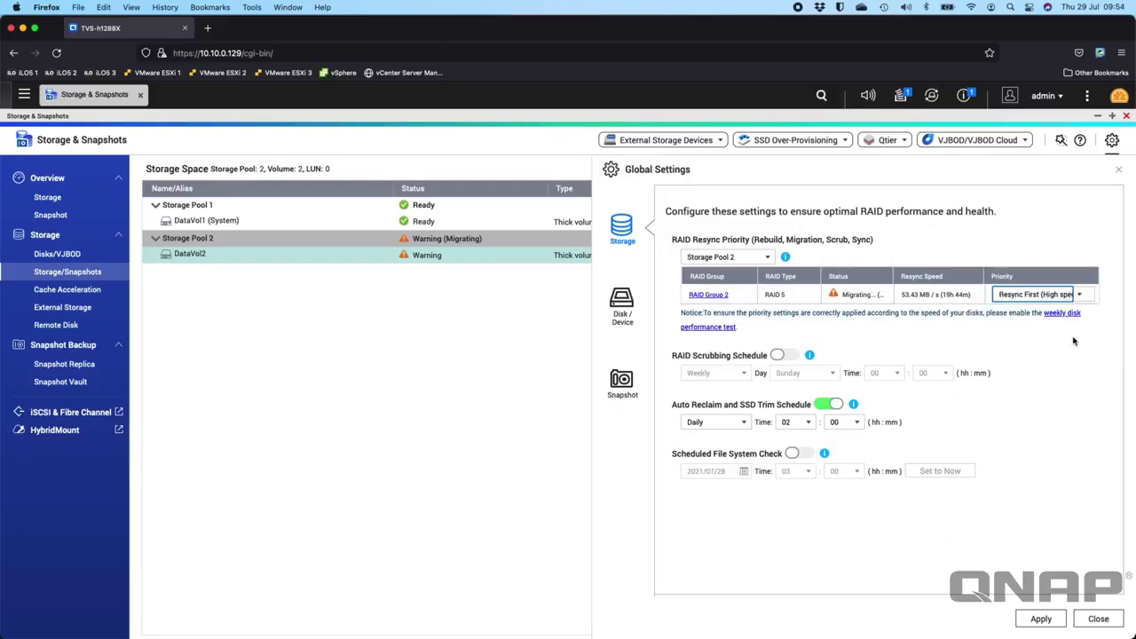
{"action": "left_click", "coordinate": [1040, 619]}
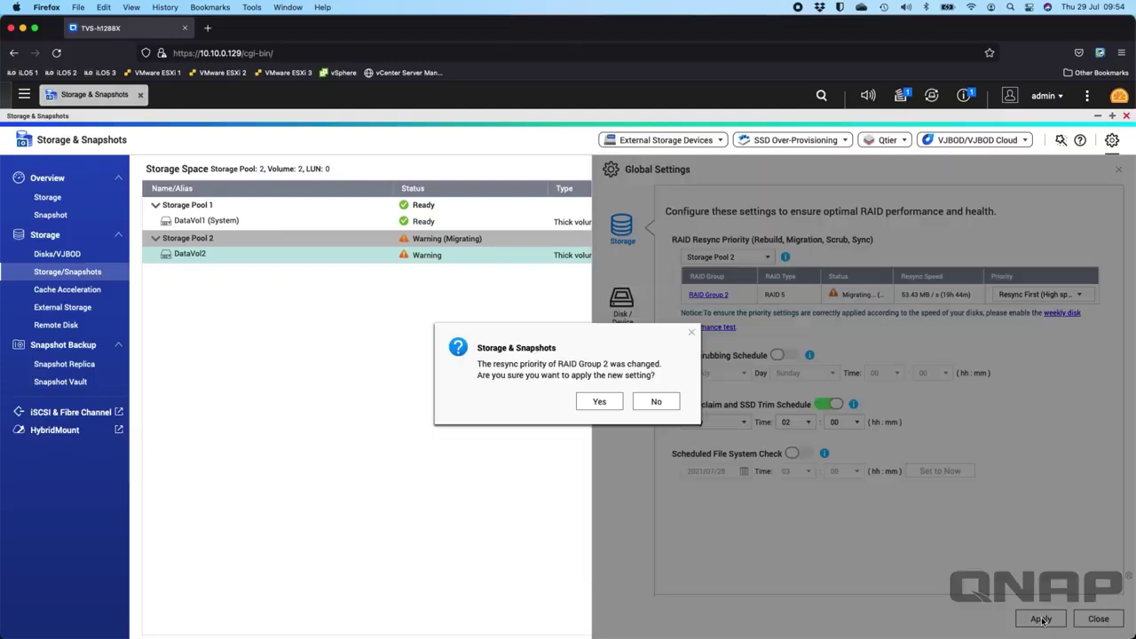
{"action": "left_click", "coordinate": [598, 403]}
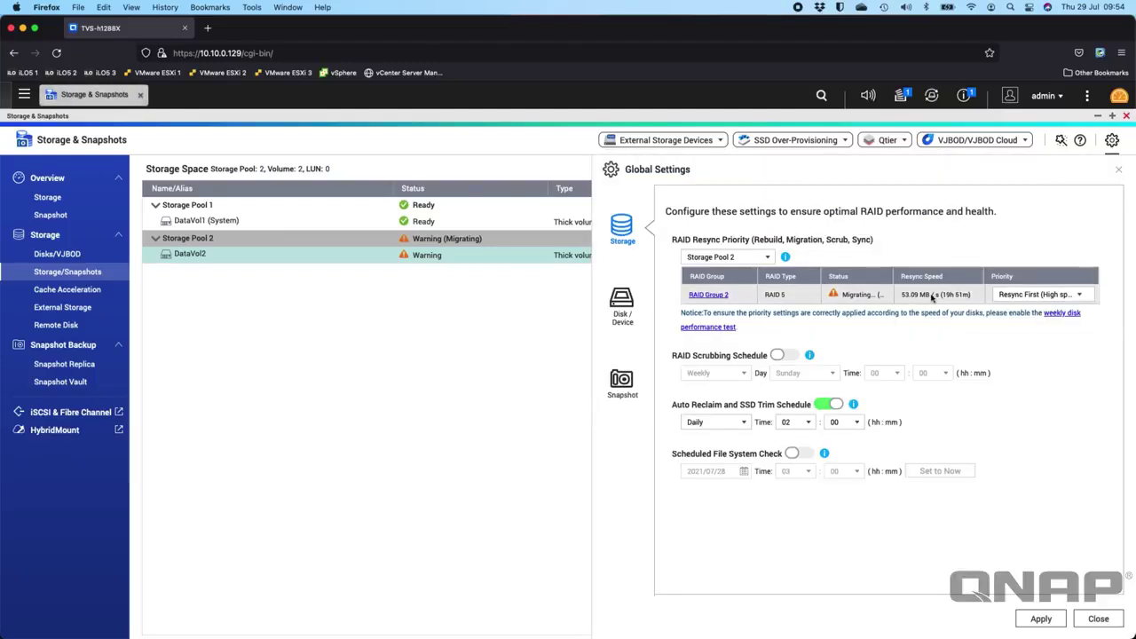